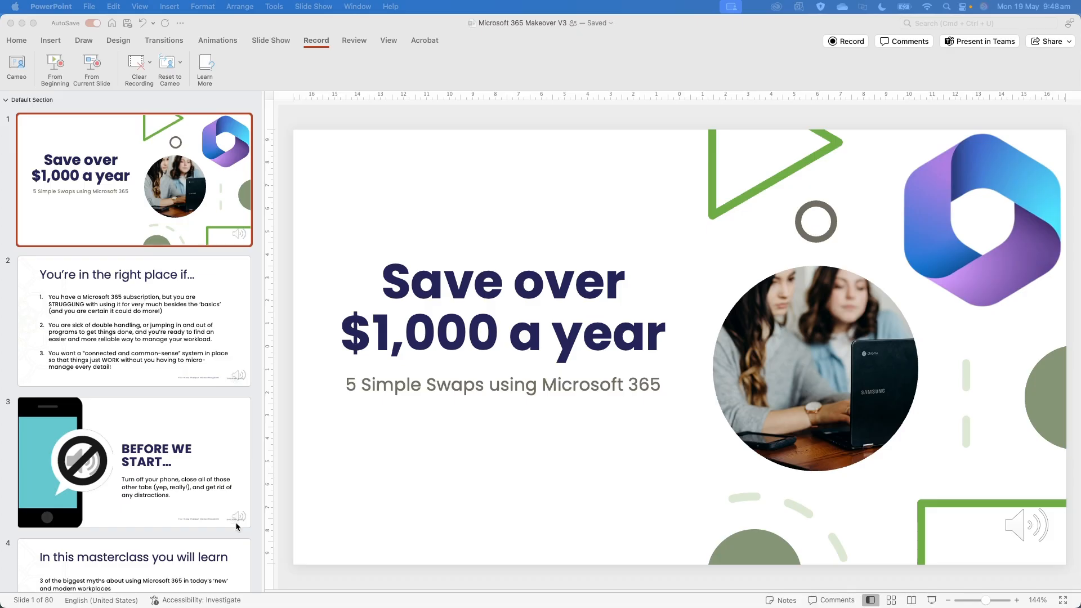
Start a File > Export with Documents - Thrive Admin as the destination folder
click(90, 7)
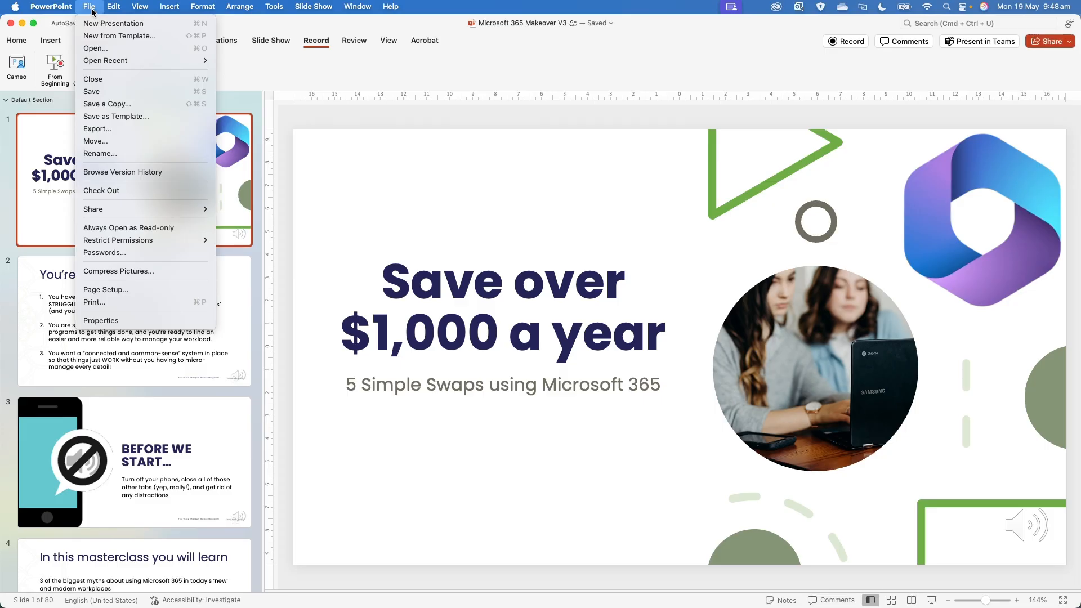
click(94, 128)
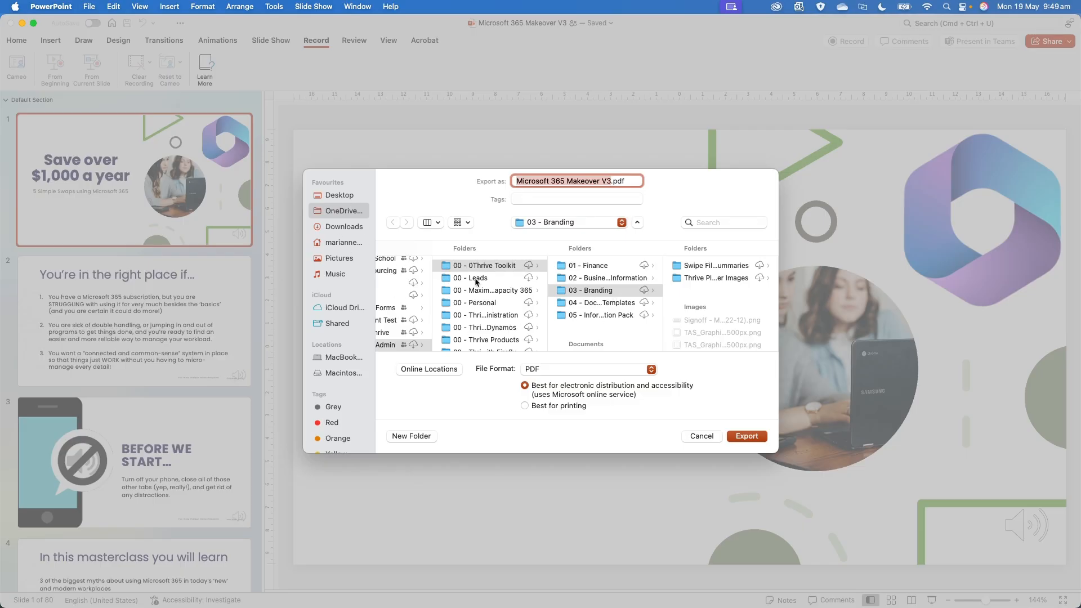
scroll(445, 311, left, 3)
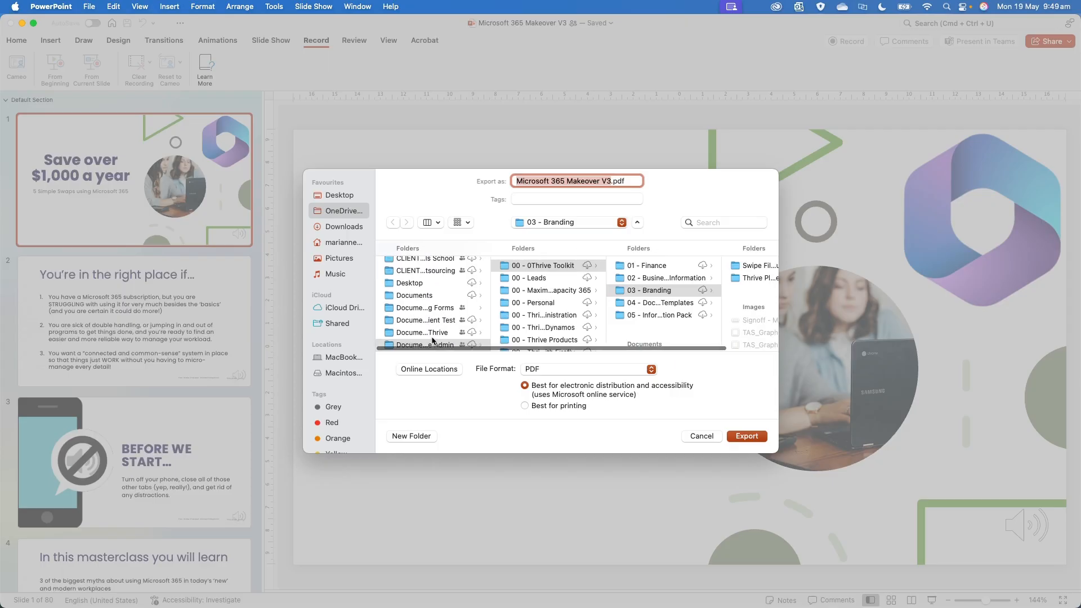
scroll(417, 289, up, 2)
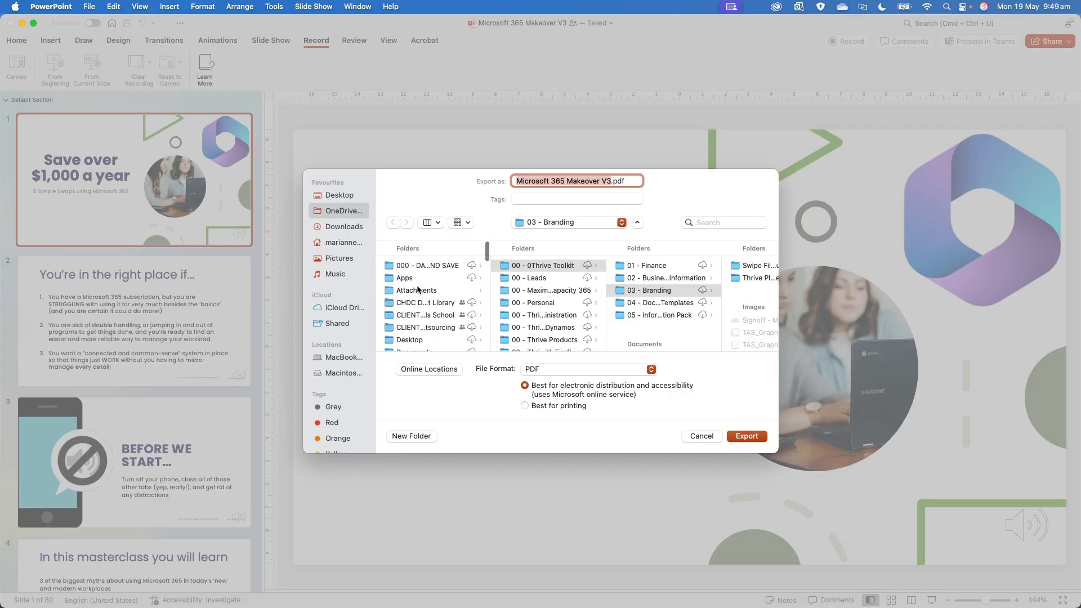
scroll(429, 309, down, 3)
click(425, 326)
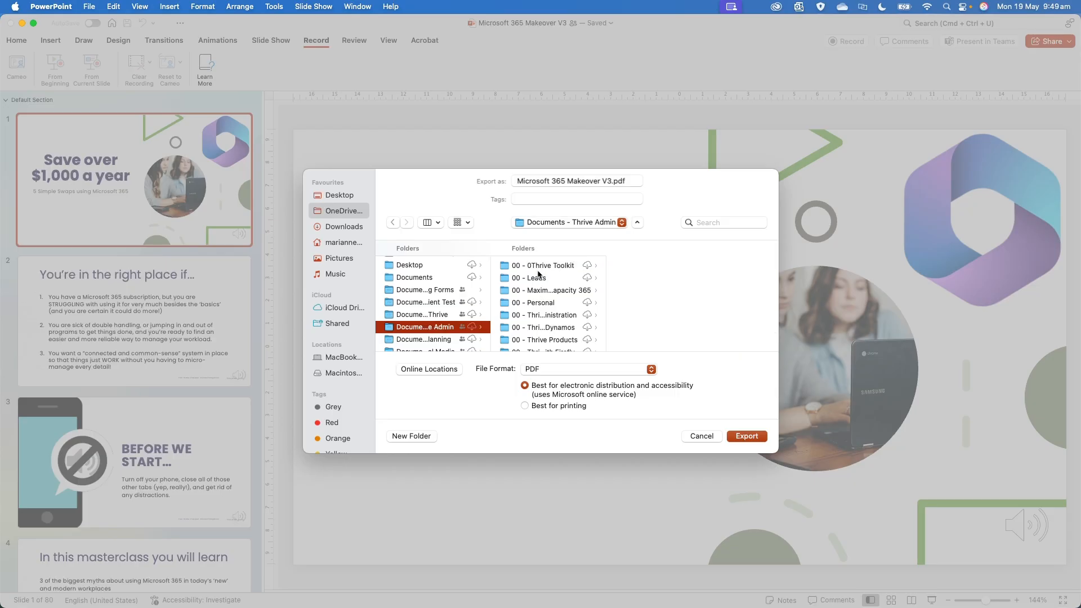
scroll(545, 304, down, 2)
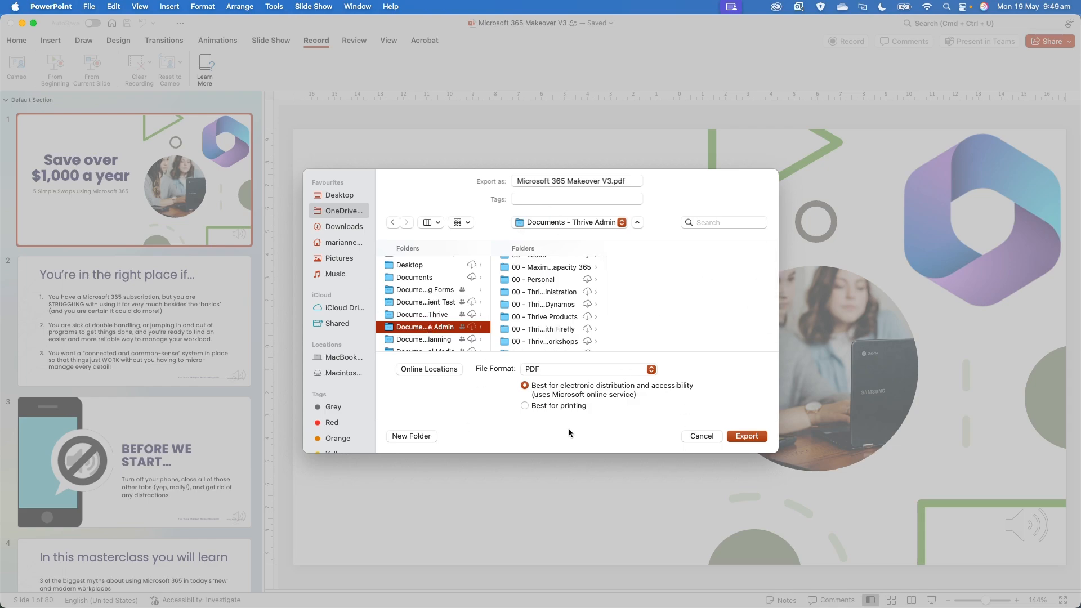
Set the export format to MP4 video and keep H.264 as the compression type
click(567, 367)
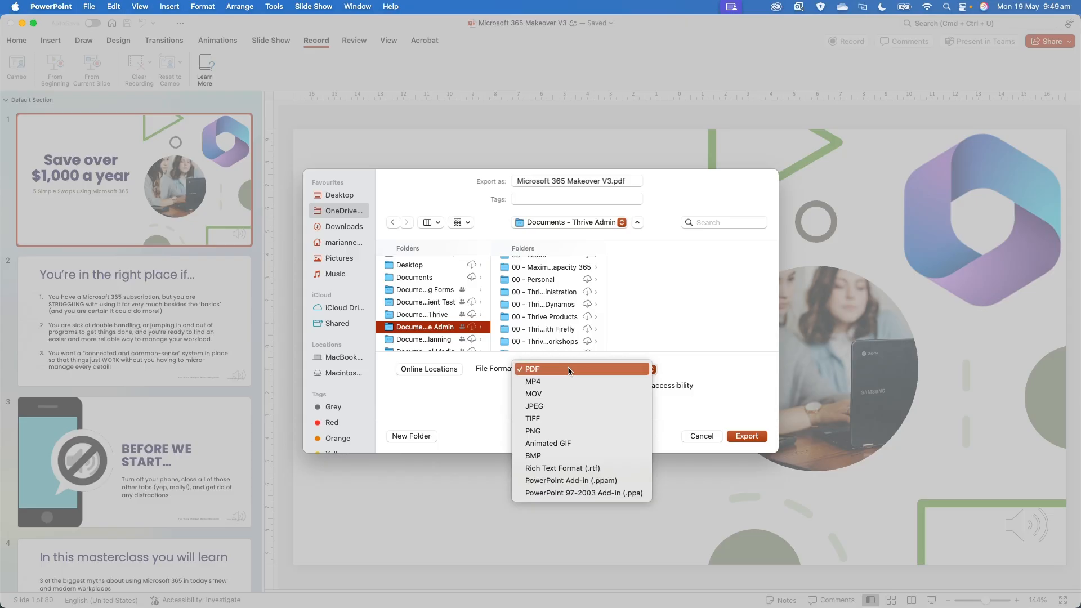
click(534, 381)
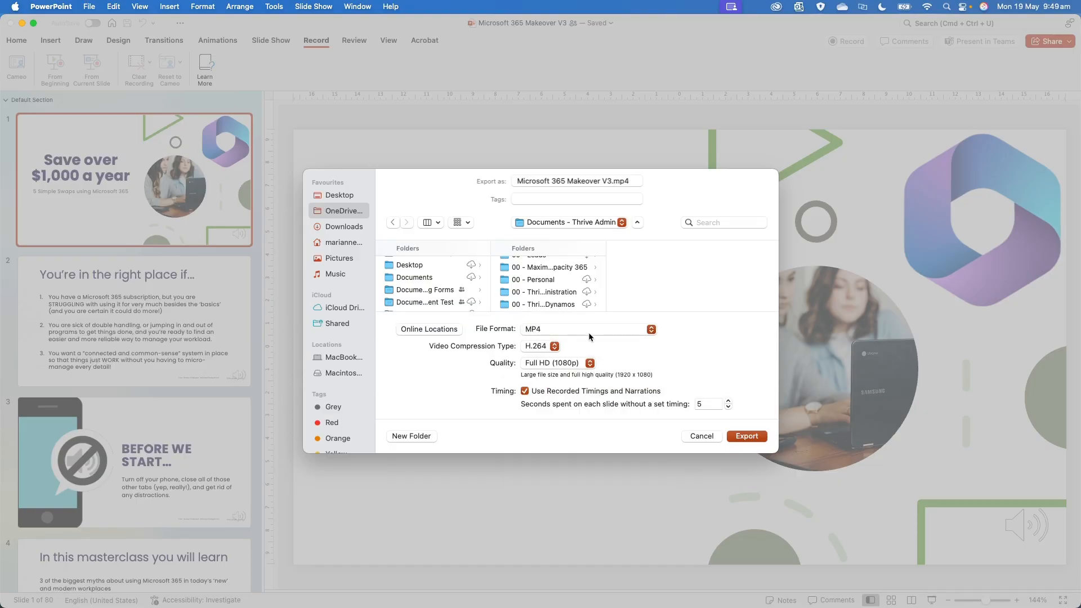
click(538, 346)
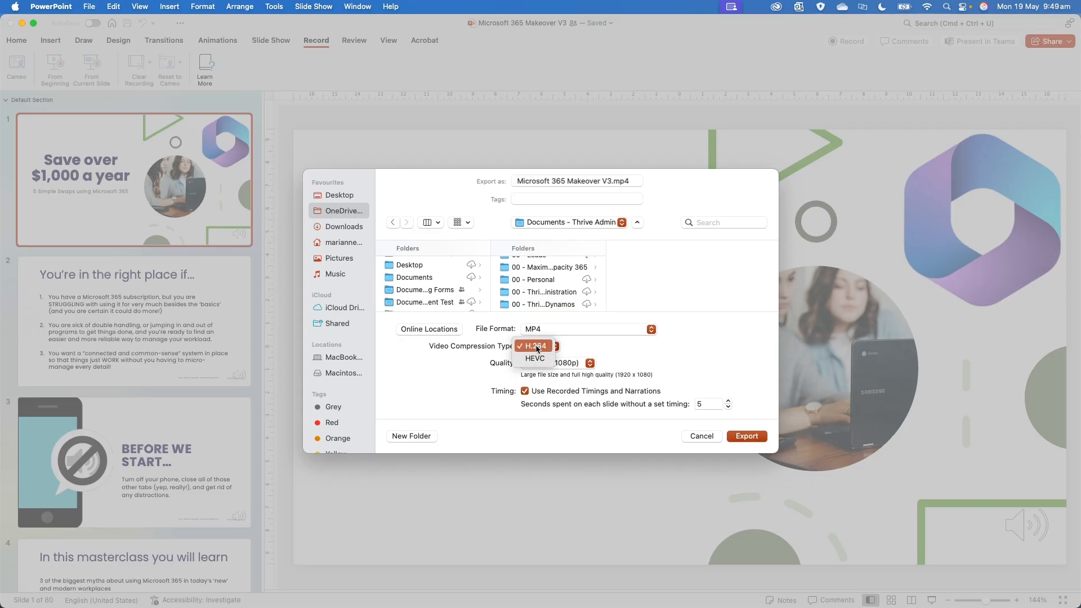
click(539, 346)
click(537, 346)
click(548, 365)
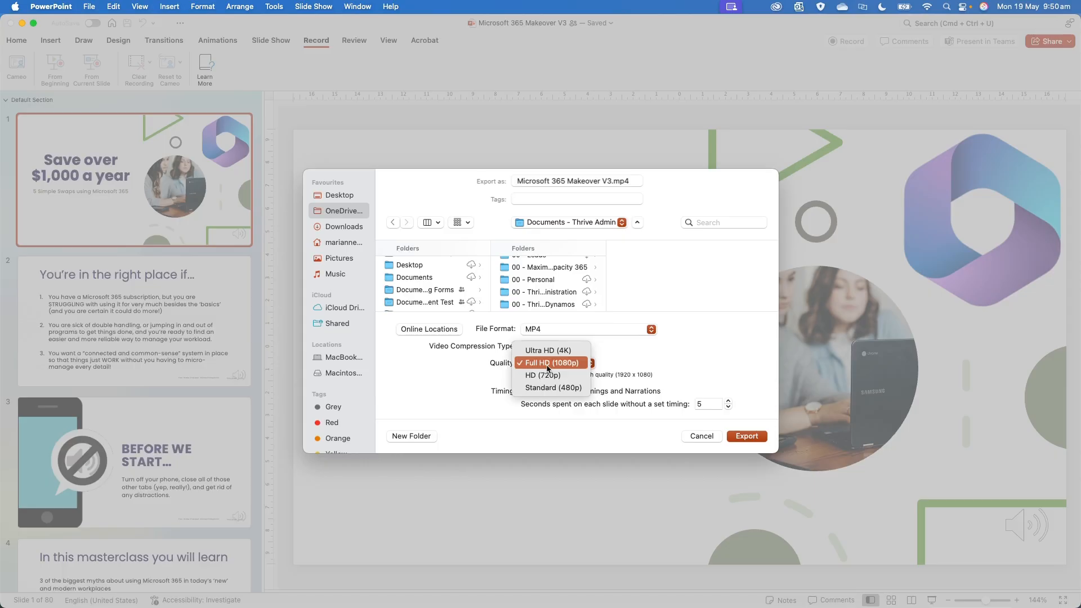
click(548, 364)
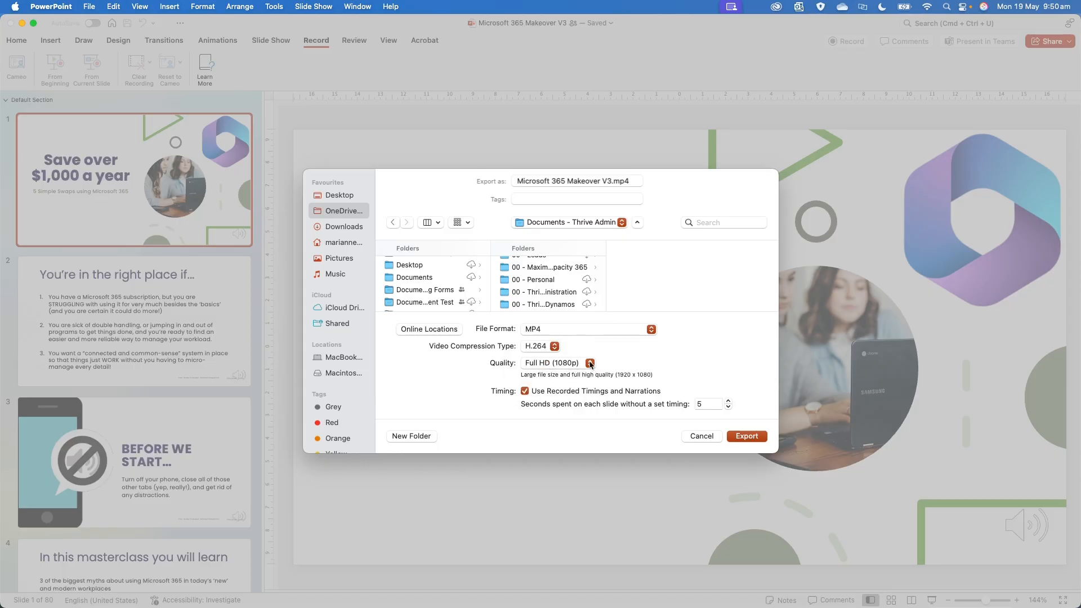
click(592, 363)
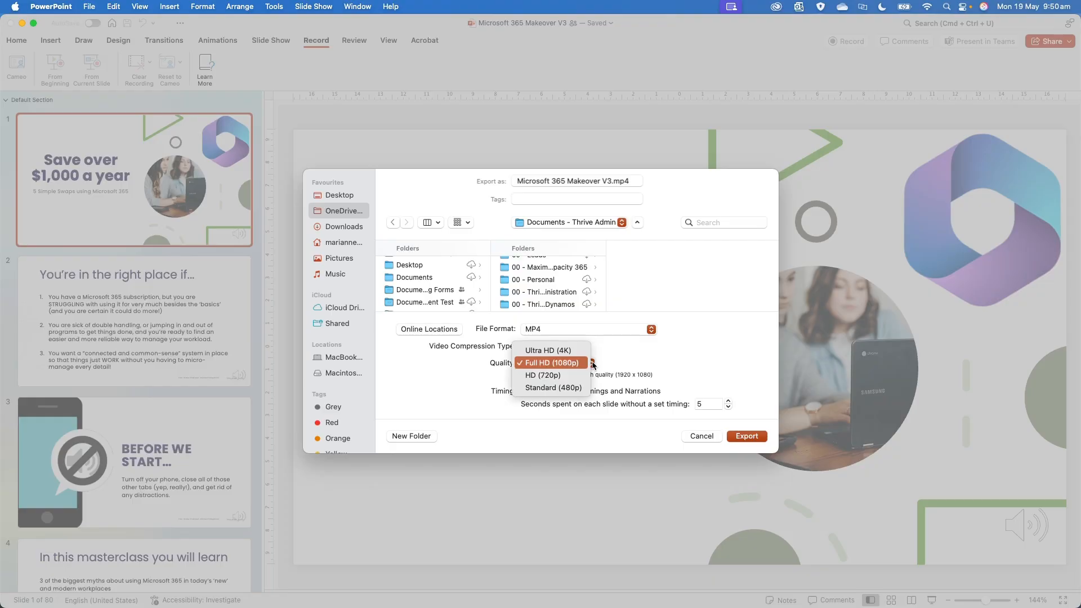
click(547, 350)
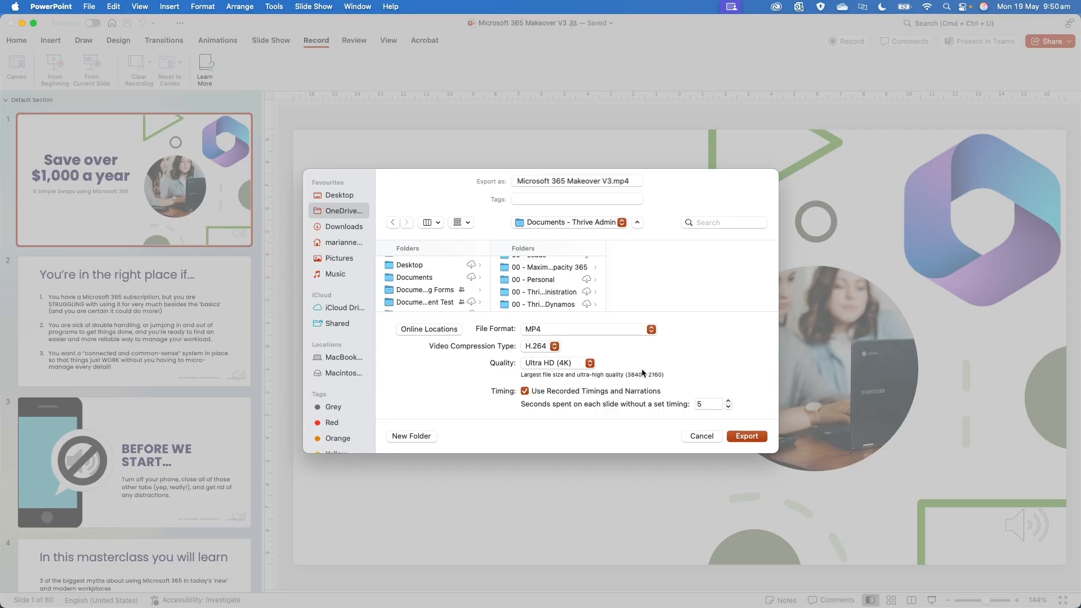
click(554, 363)
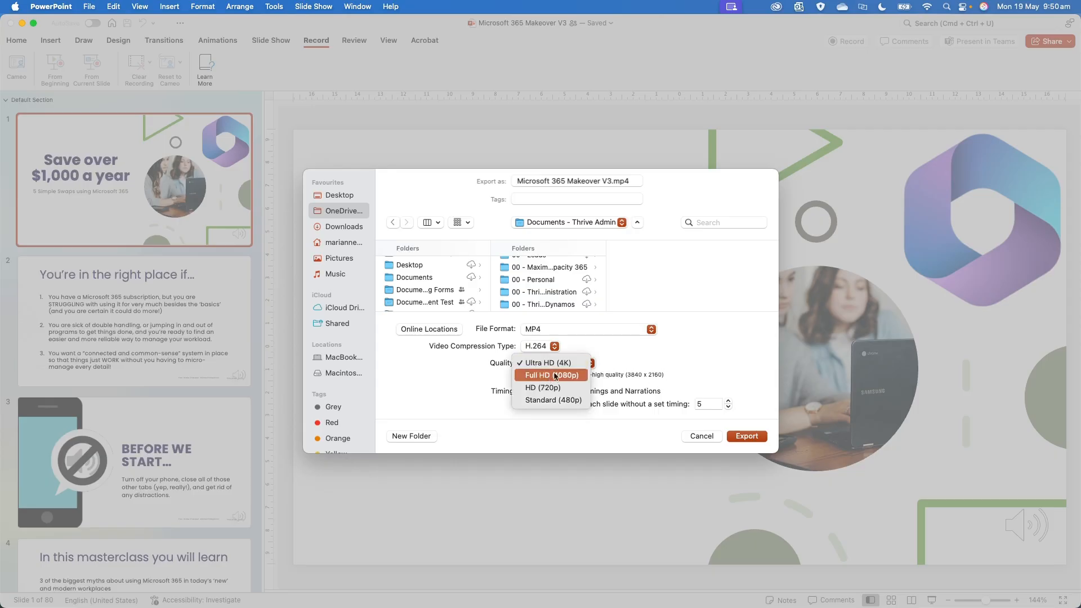
click(554, 363)
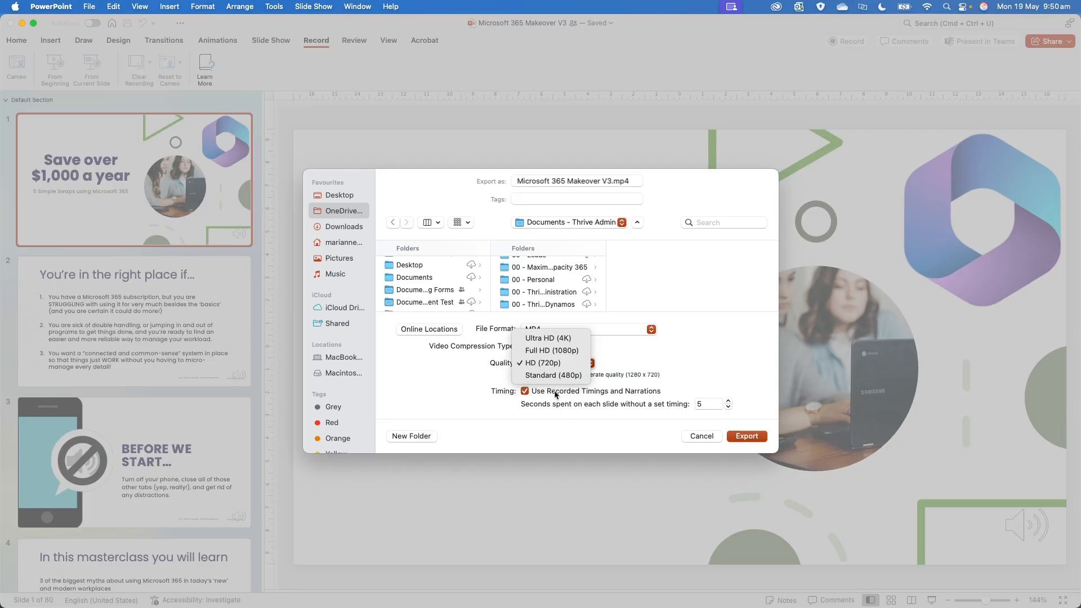
click(557, 377)
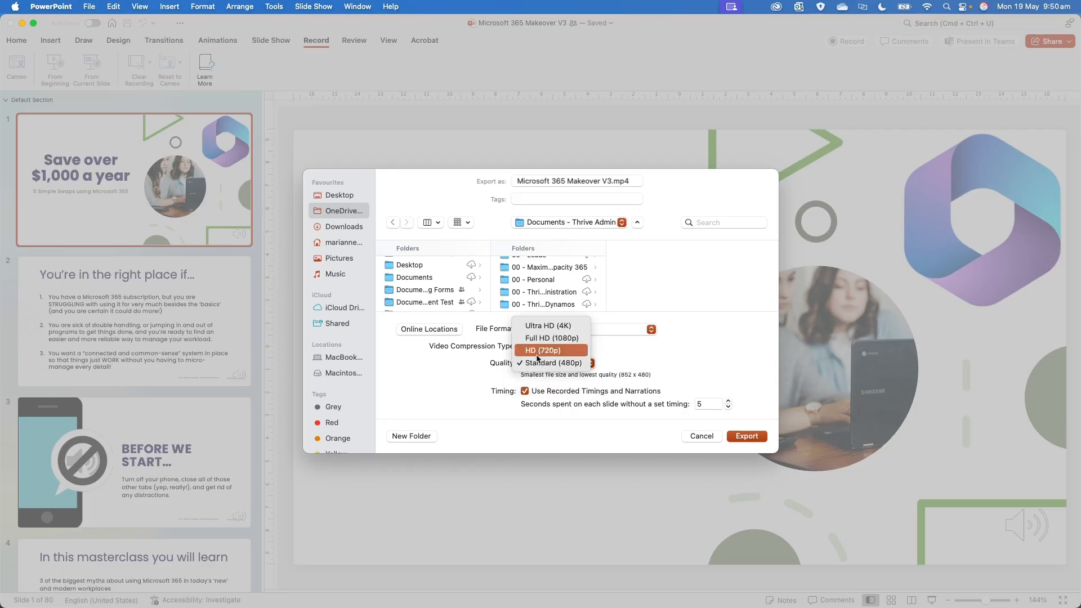
click(545, 340)
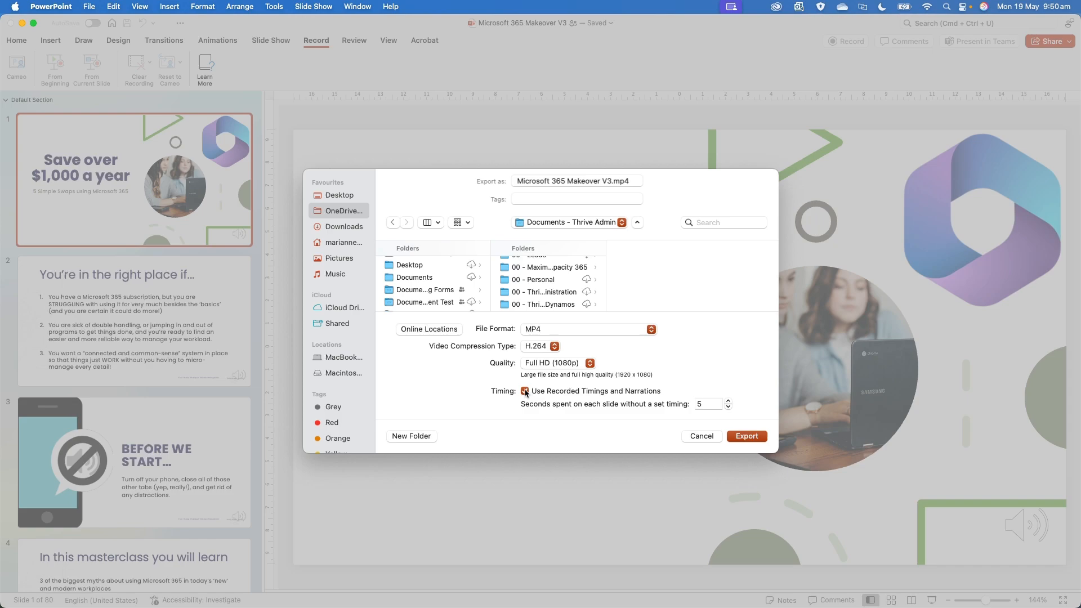
click(526, 391)
Export Microsoft 365 Makeover V3 to video and let the conversion run
click(747, 436)
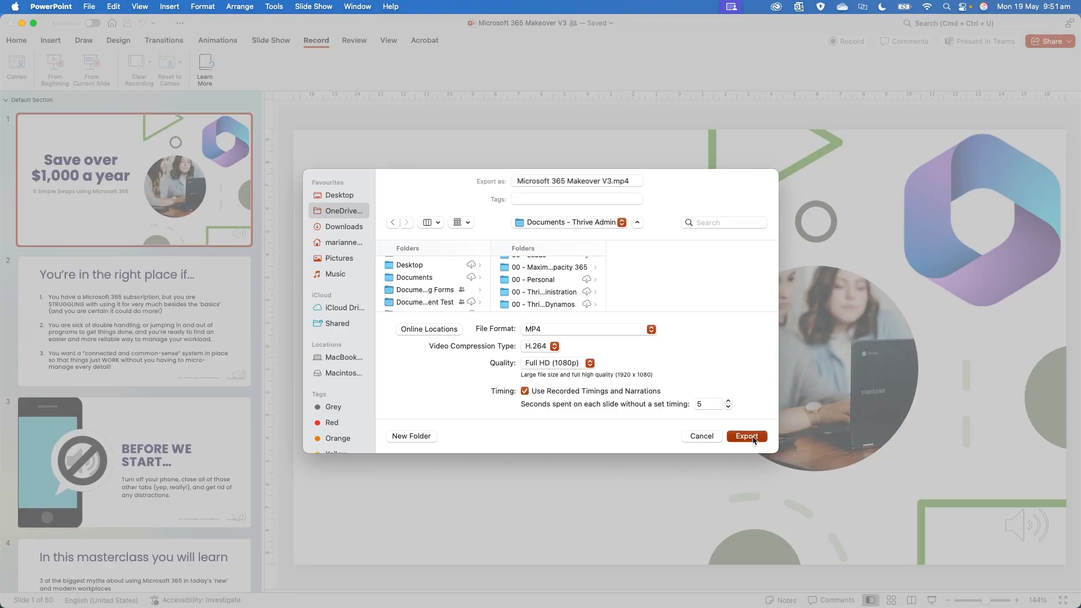